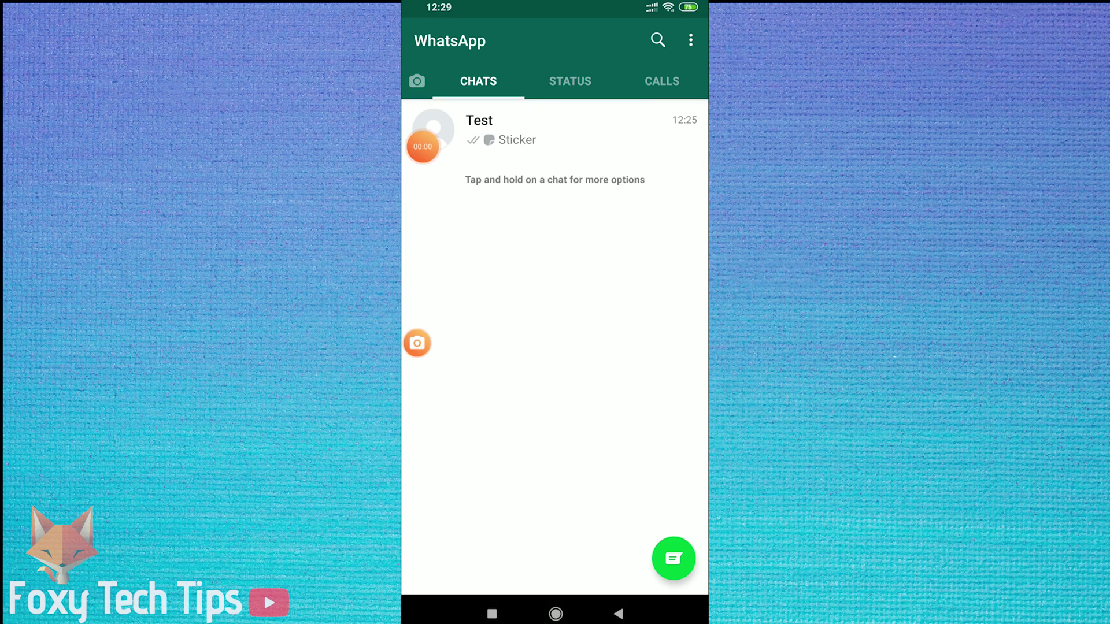
- Review the Test chat's sticker tray in WhatsApp, then return to the home screen
left_click(555, 131)
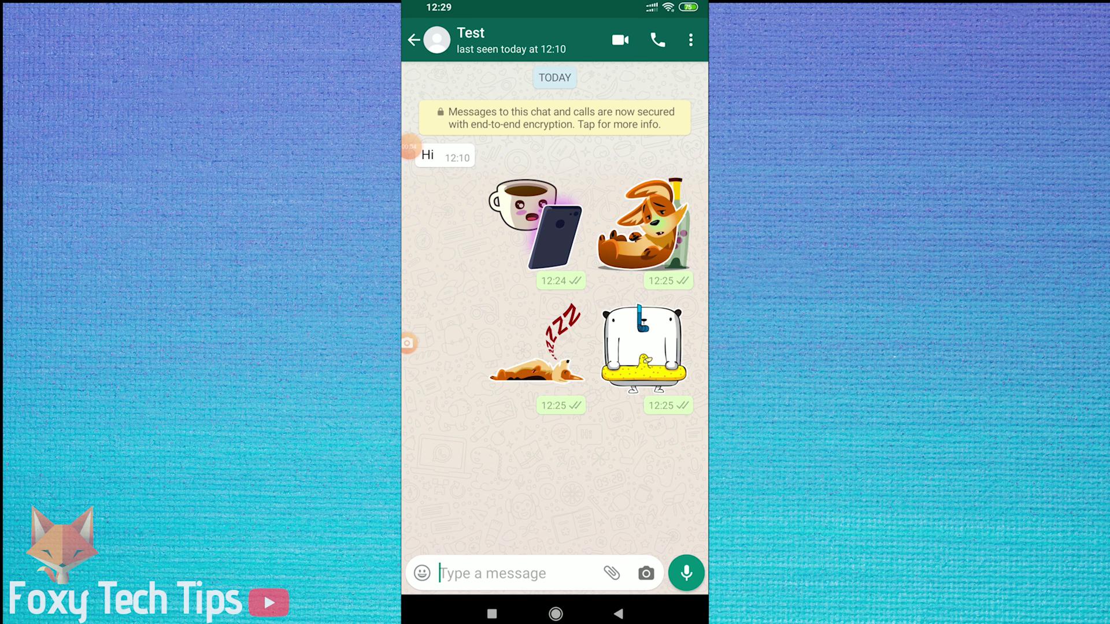
left_click(421, 572)
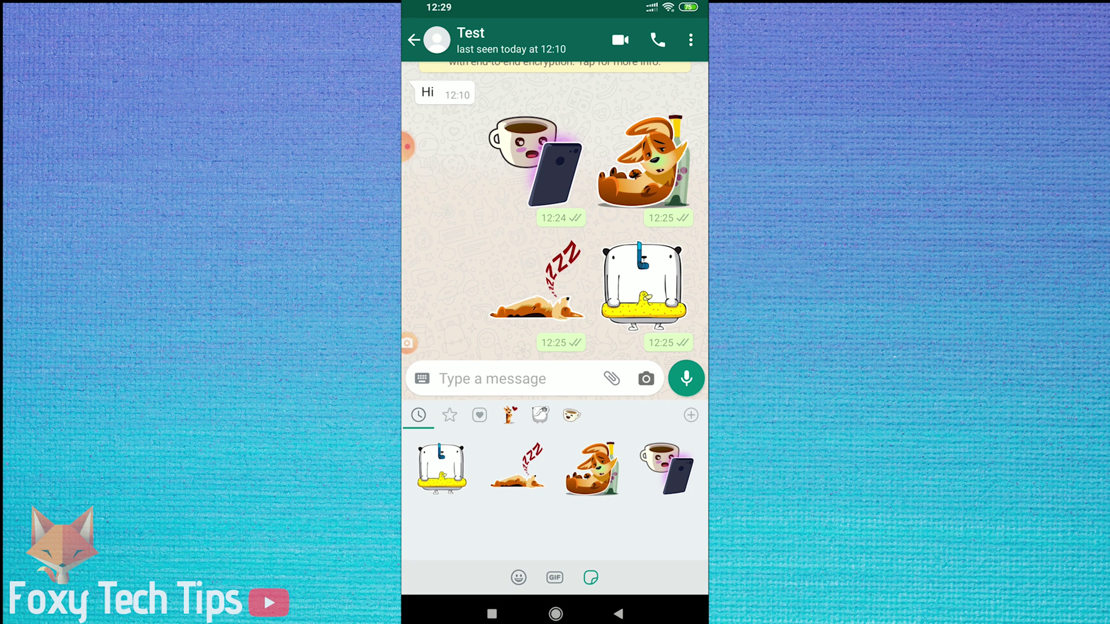
left_click(555, 614)
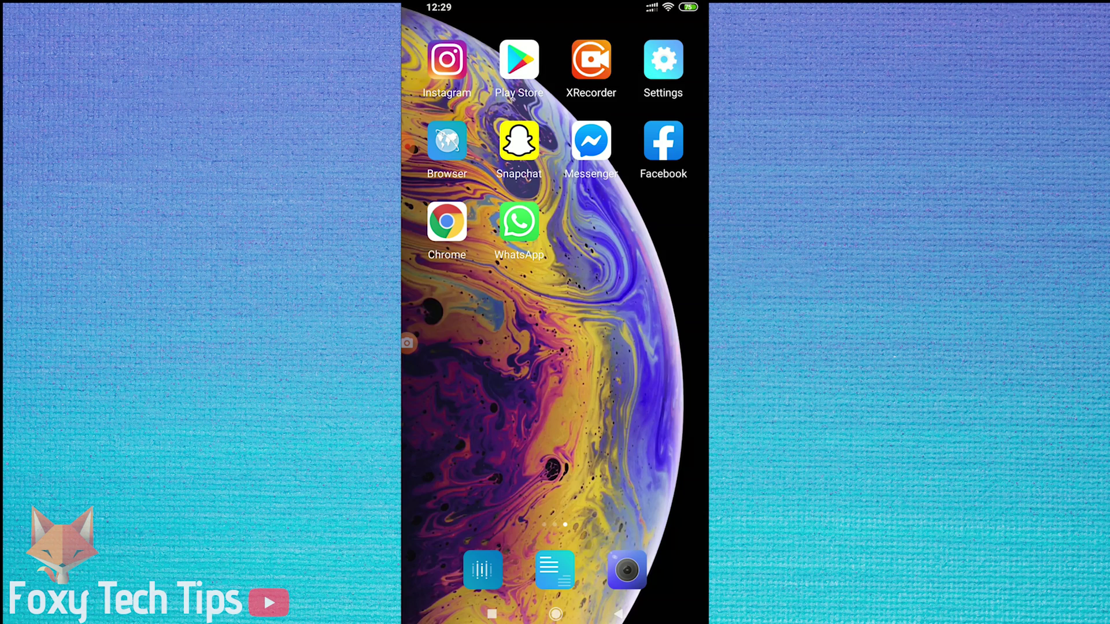
- Search Play Store for 'sticker maker' and install Sticker maker by Viko & Co
left_click(519, 60)
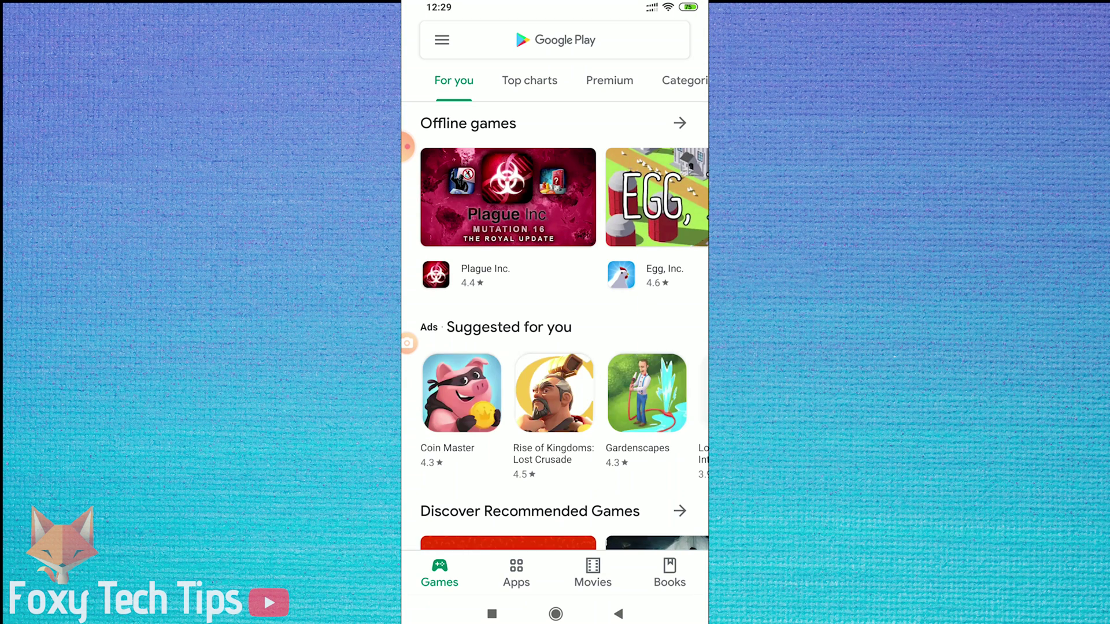
left_click(555, 39)
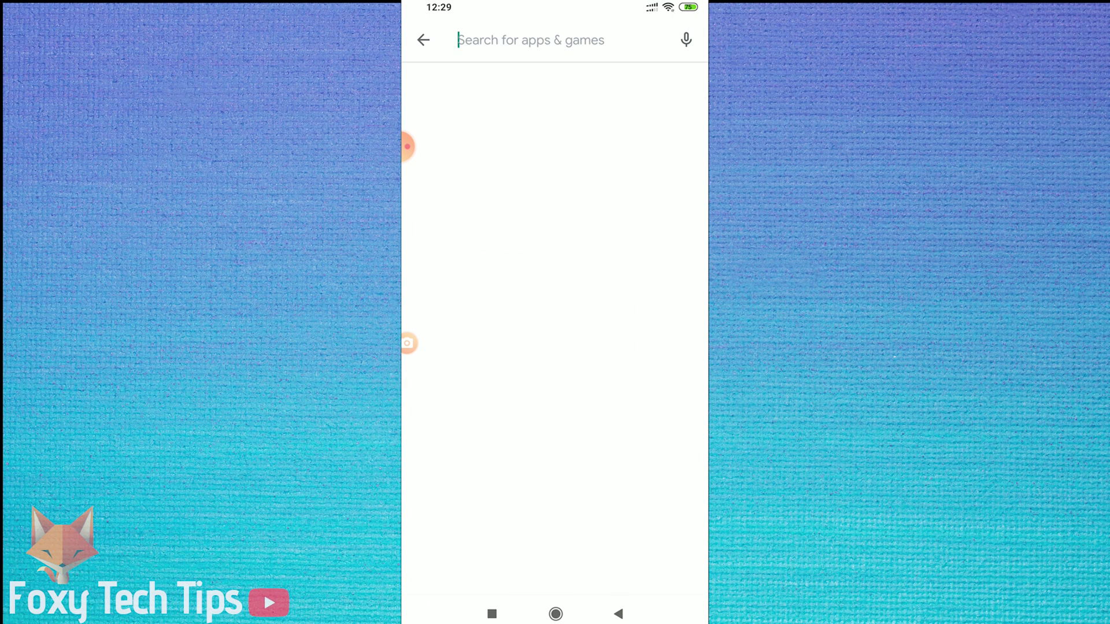
type("s")
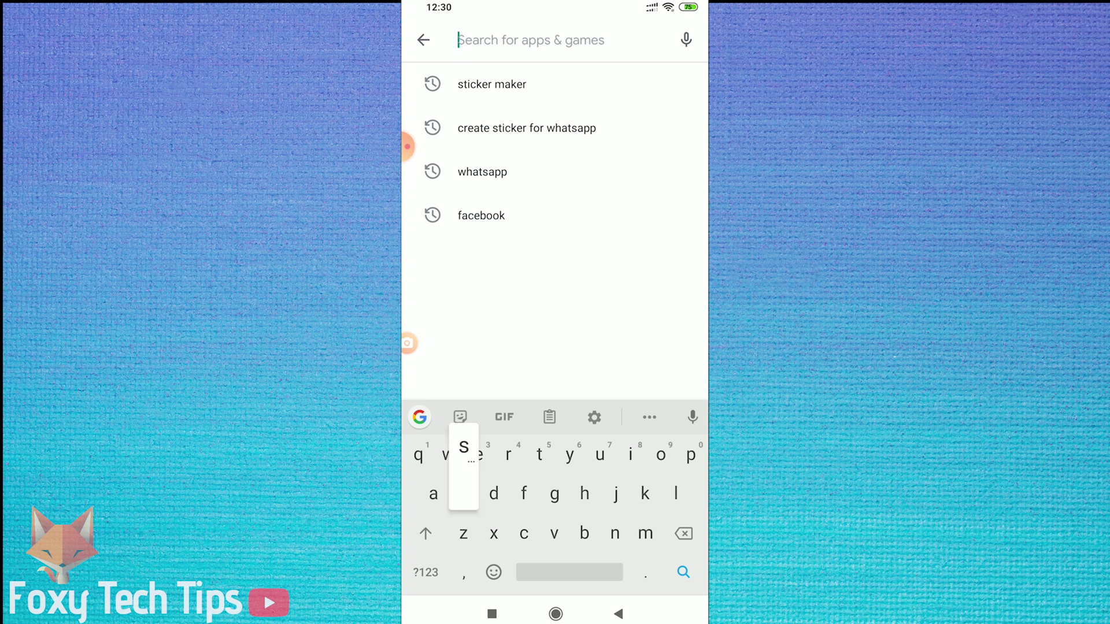
type("t")
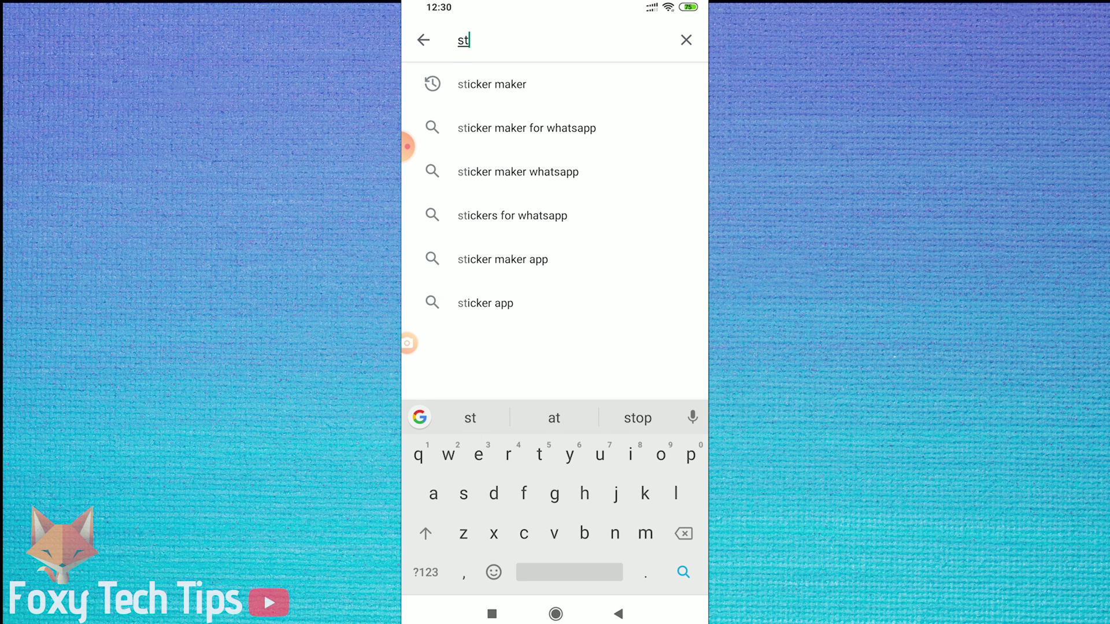
left_click(492, 83)
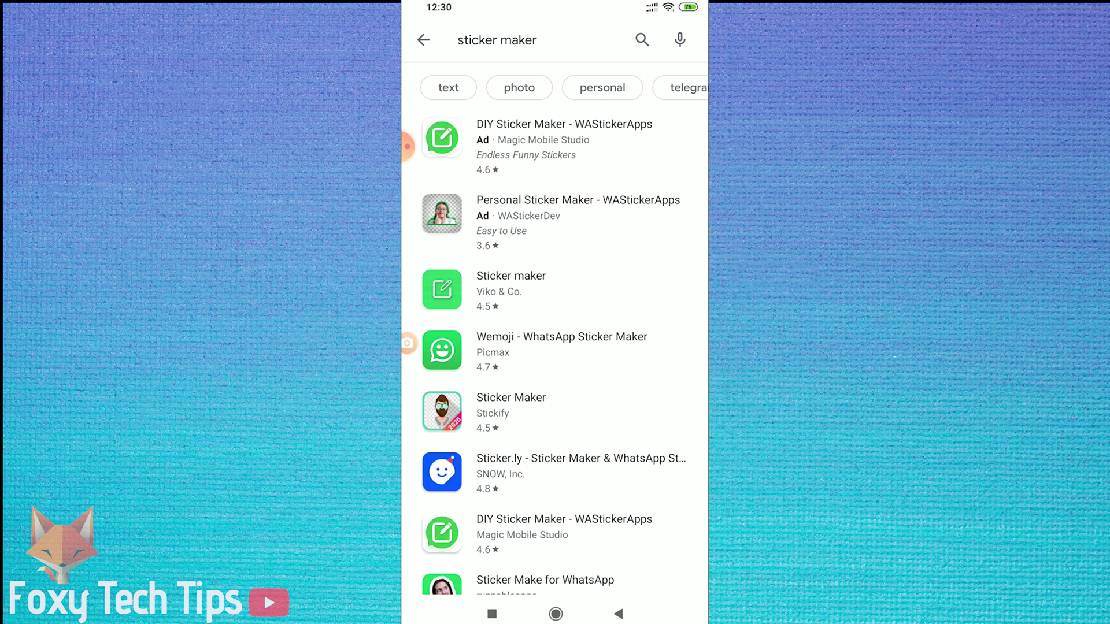
left_click(521, 289)
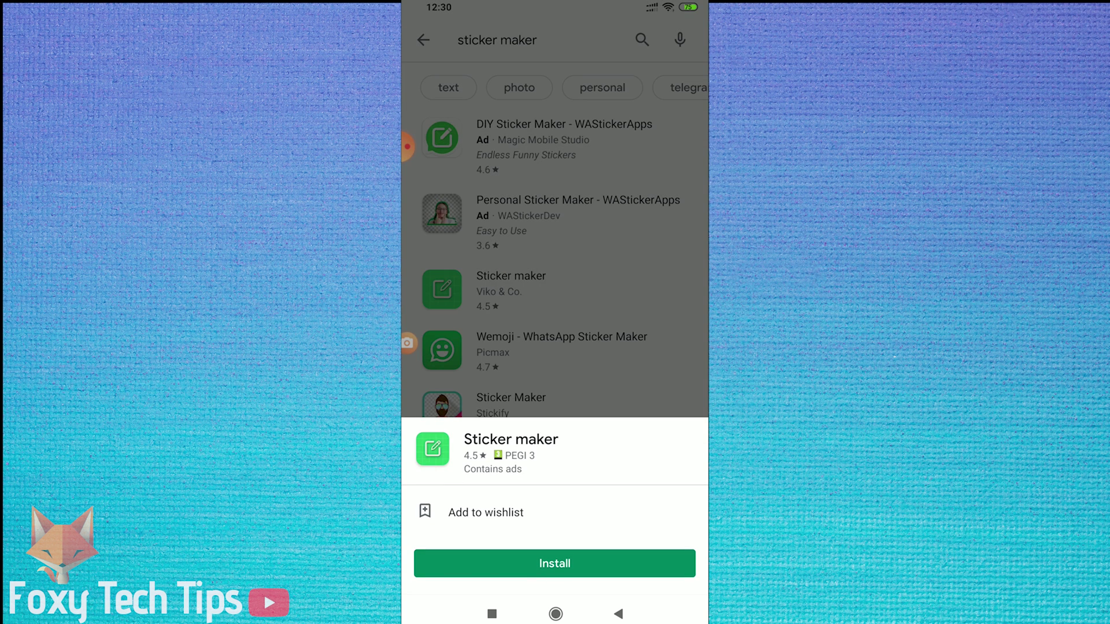
left_click(520, 289)
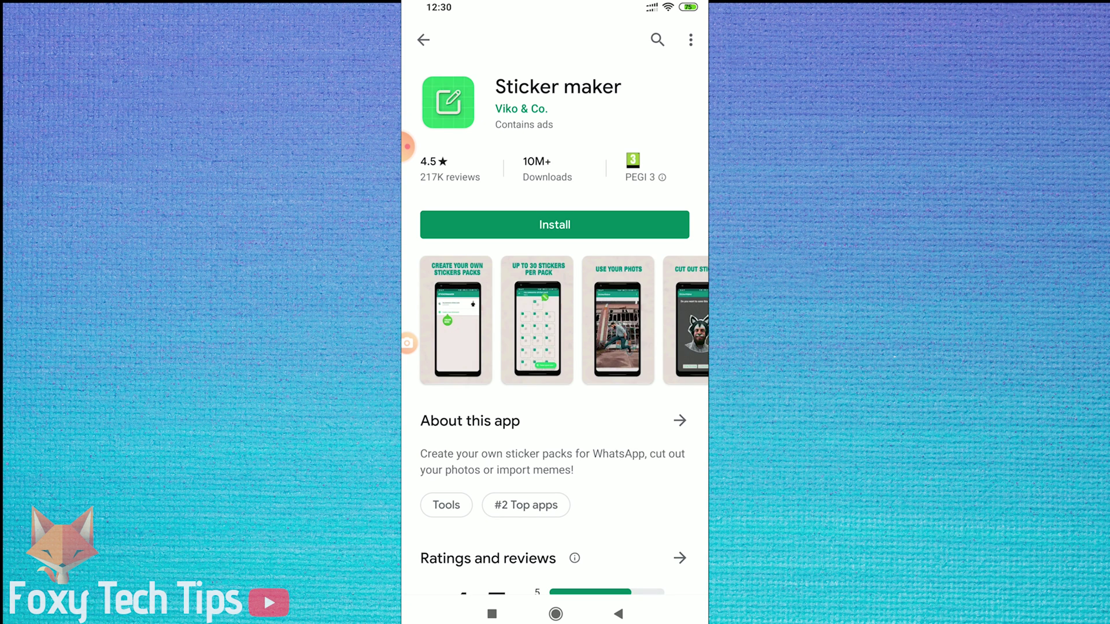
left_click(554, 224)
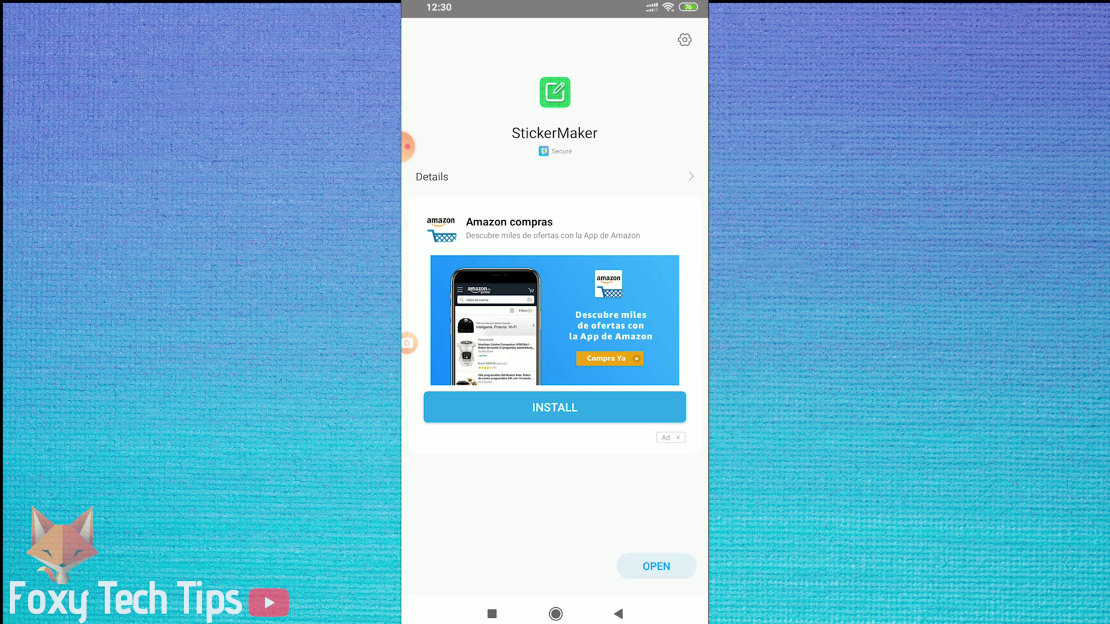
- Create a sticker pack named 'test' by author 'foxy' and open its empty slots
left_click(657, 566)
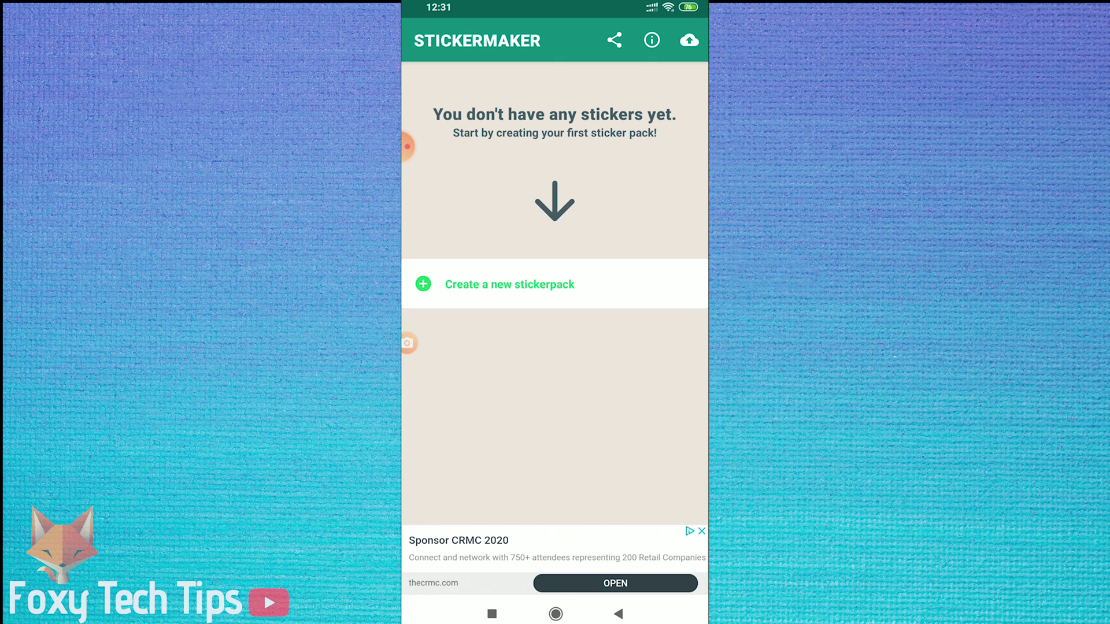
left_click(511, 284)
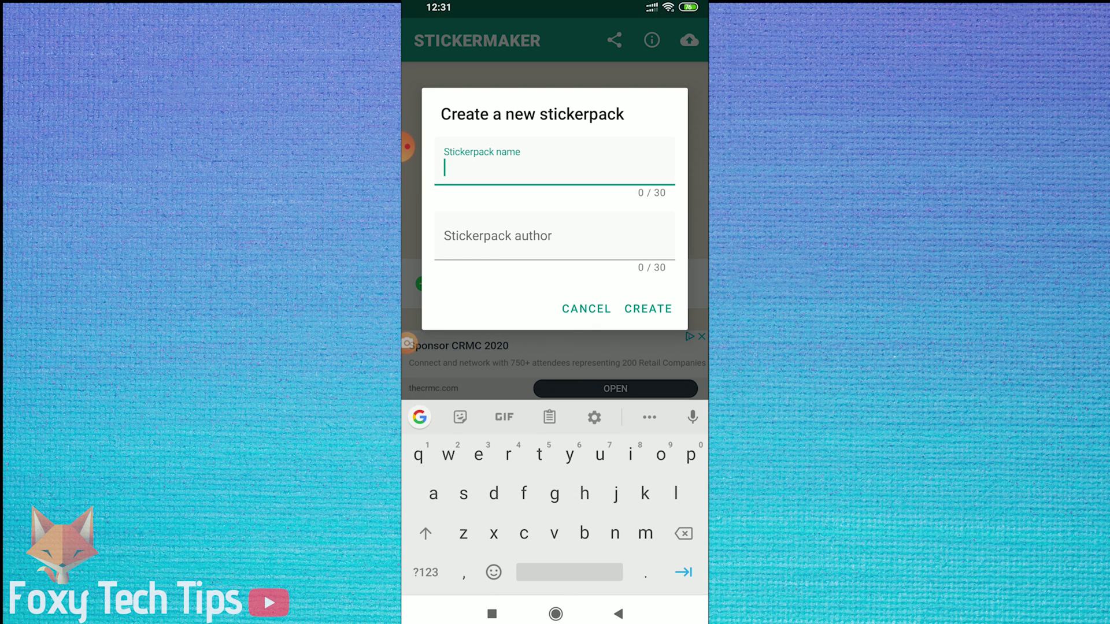
type("test")
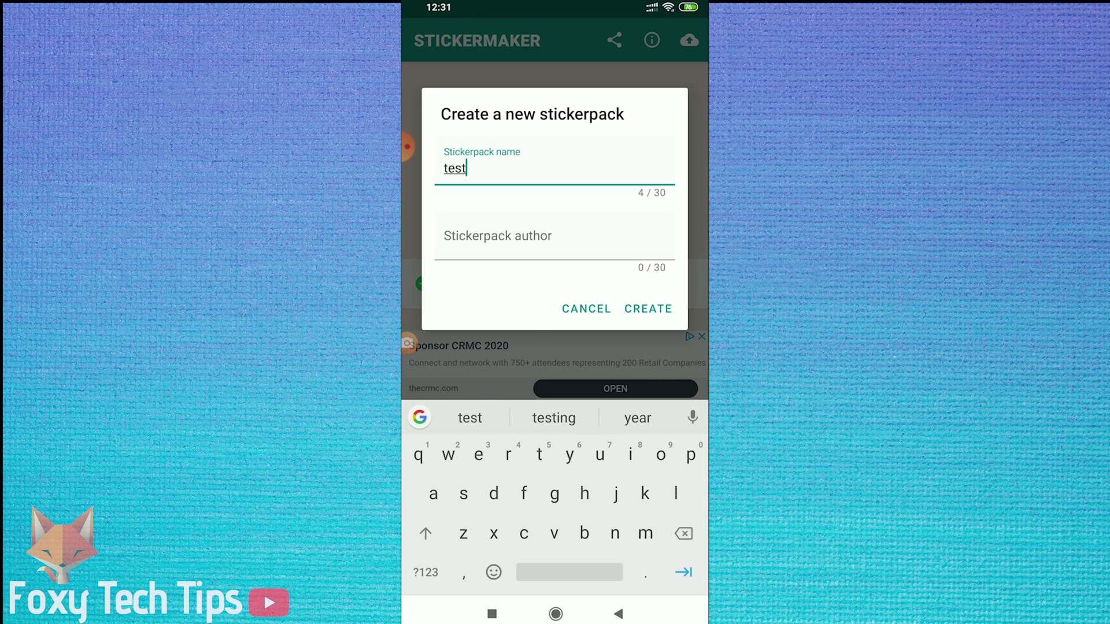
key("Tab")
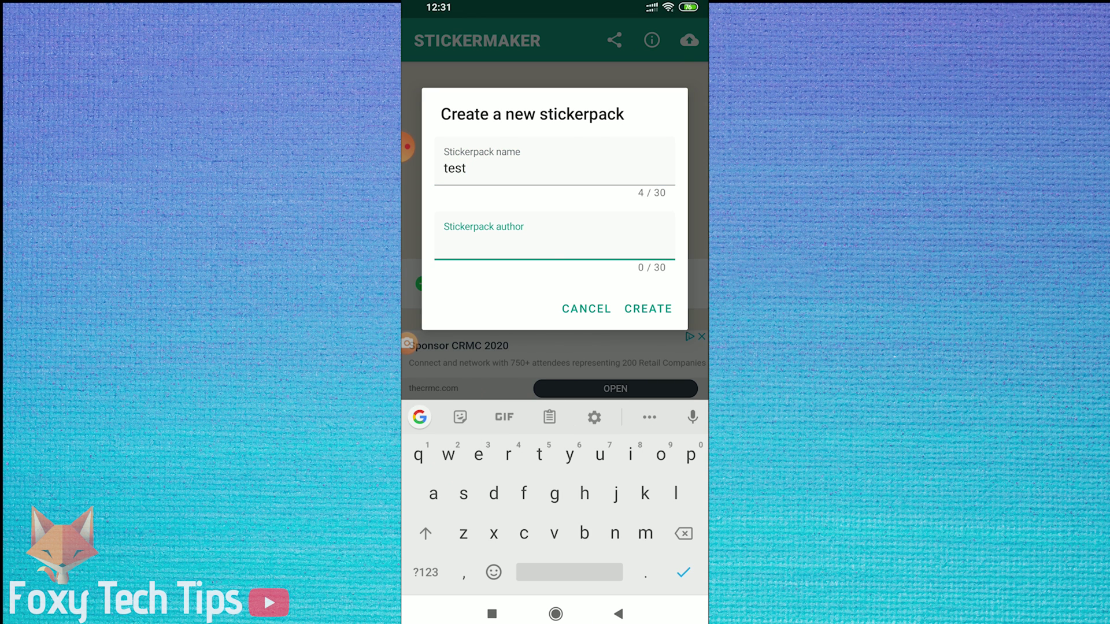
type("foxy")
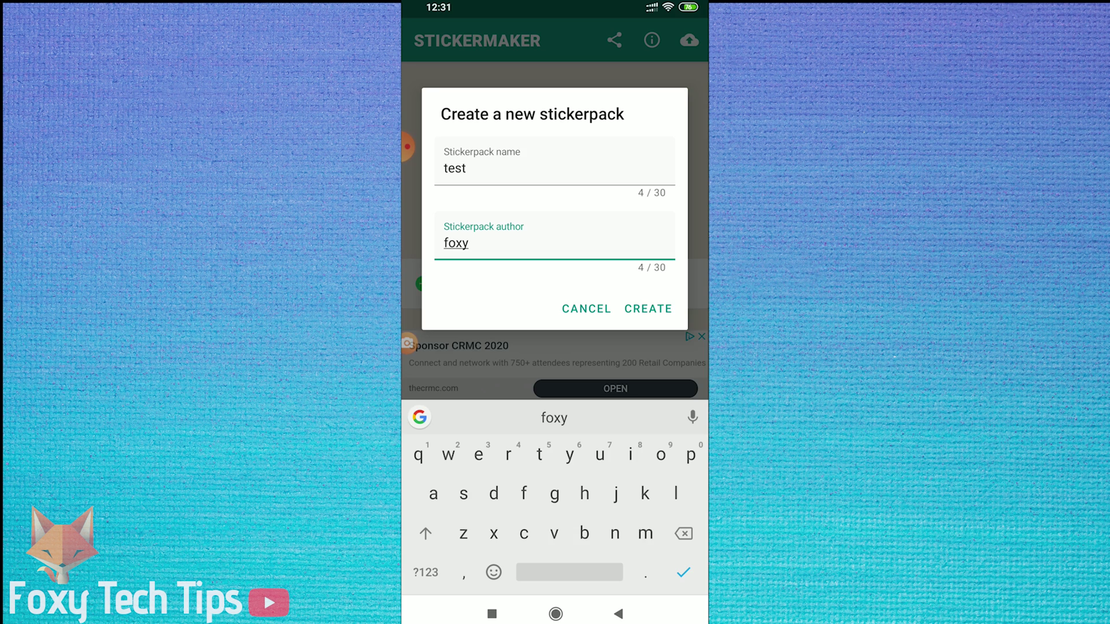
left_click(647, 309)
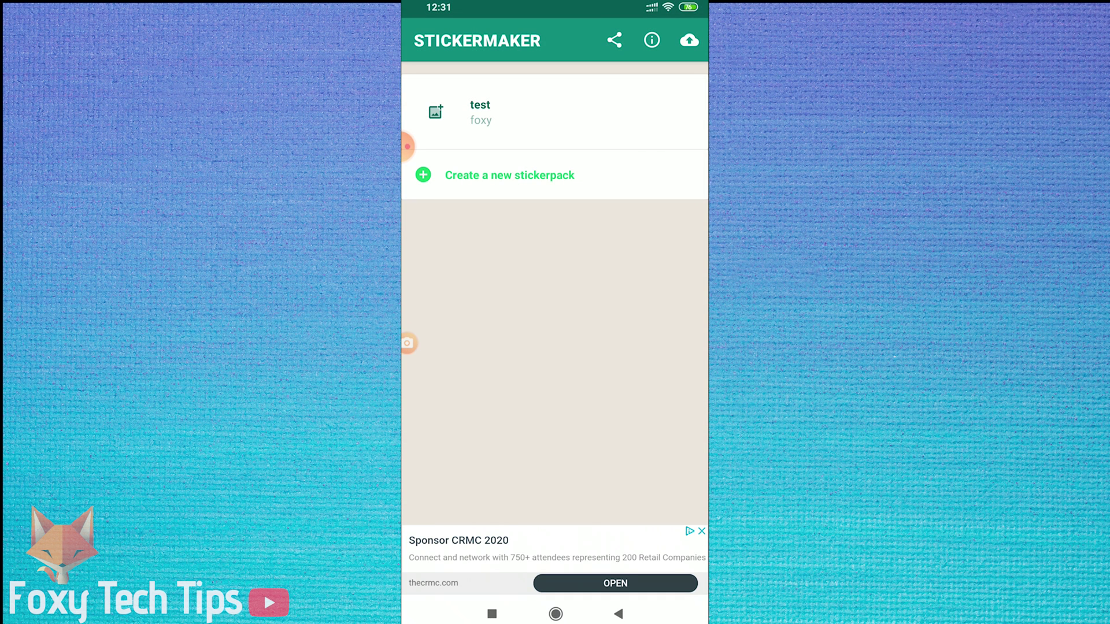
left_click(479, 113)
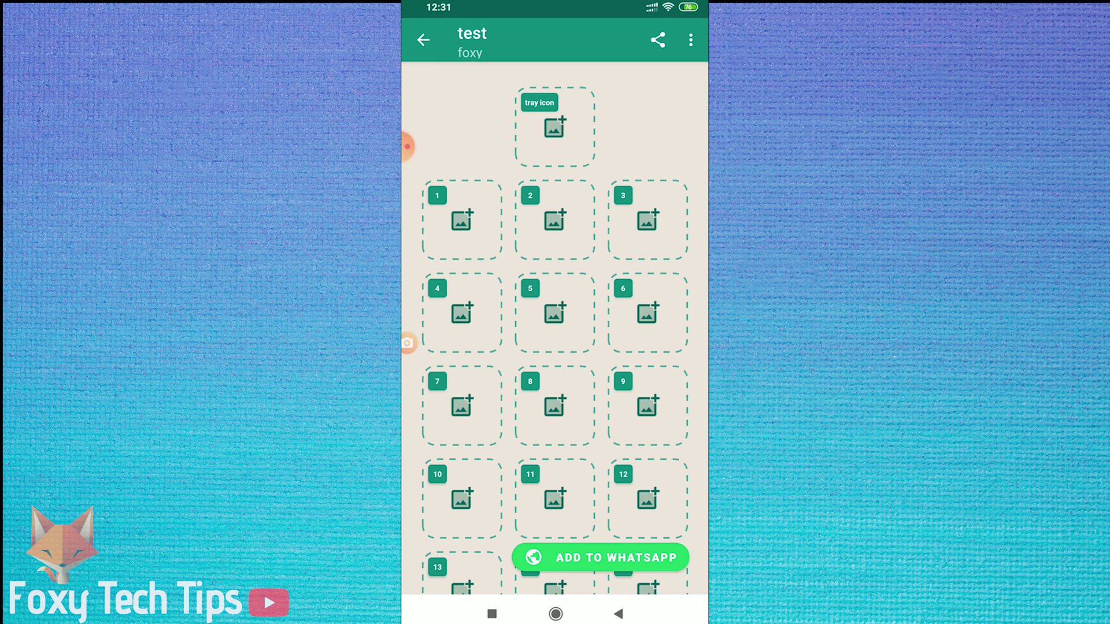
- Choose the fox picture from the gallery album as the pack's tray icon image
left_click(555, 127)
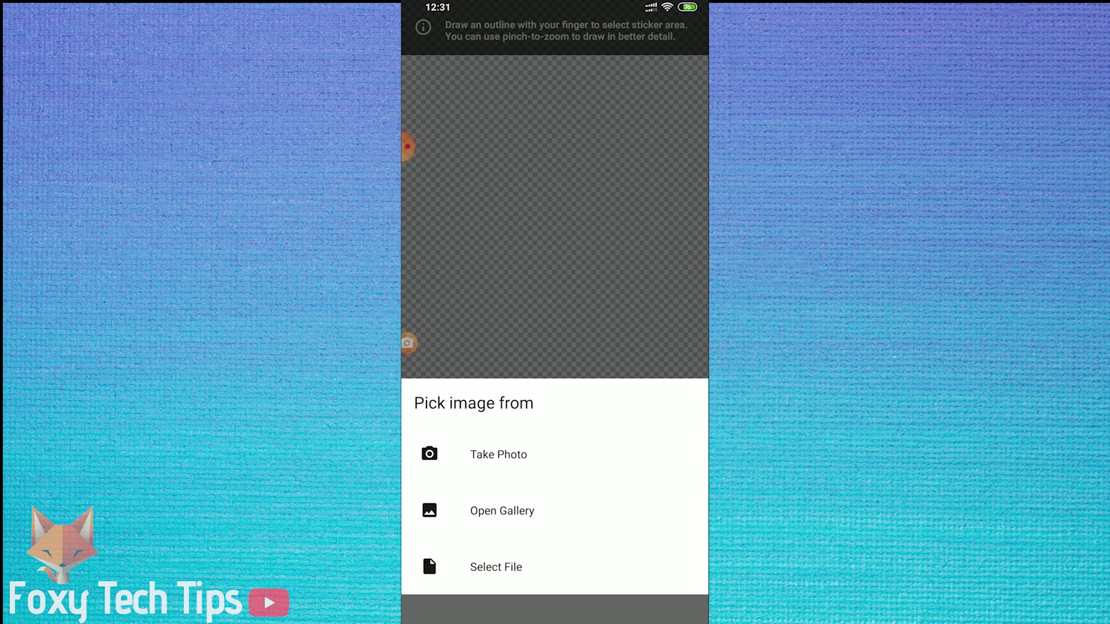
left_click(502, 511)
left_click(627, 355)
left_click(459, 452)
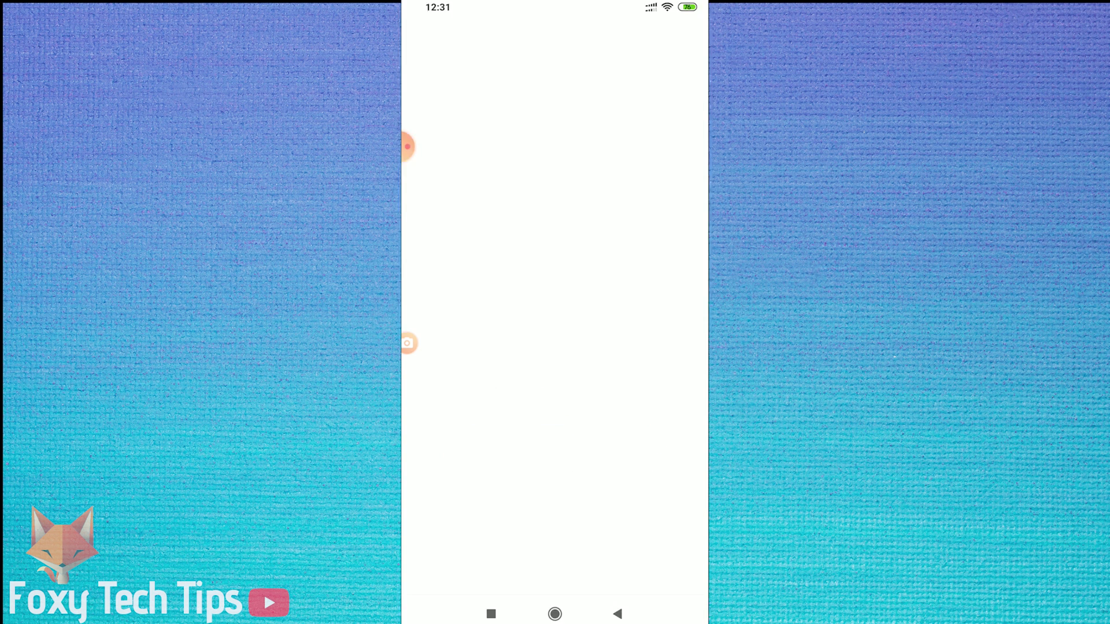
left_click(555, 555)
left_click(594, 87)
left_click(520, 482)
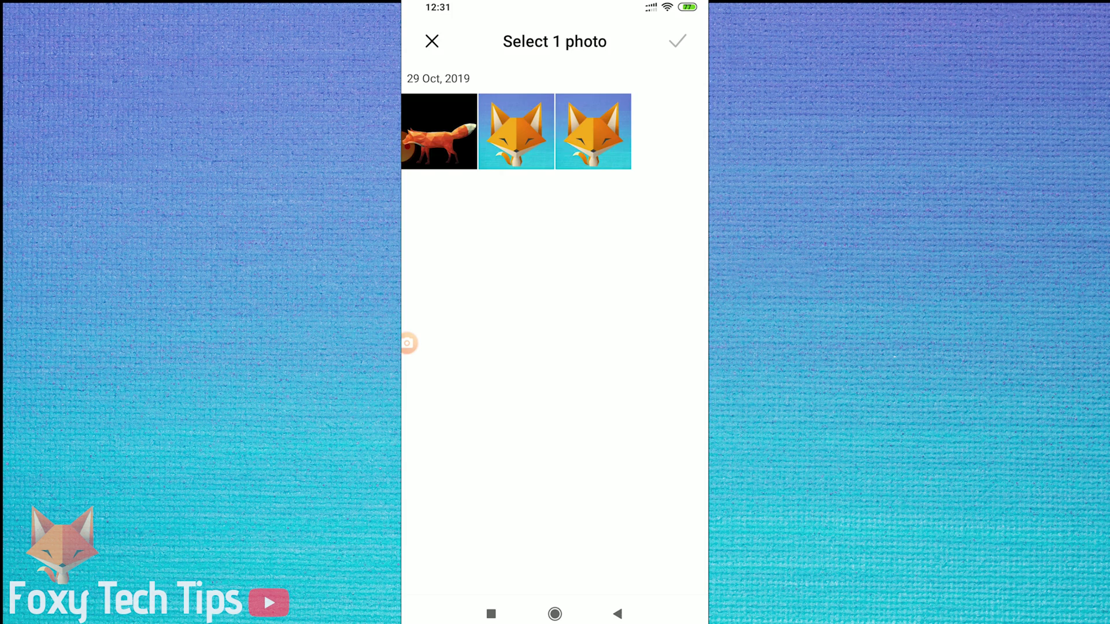
left_click(515, 131)
left_click(677, 41)
- Crop the fox picture to a square and save it as the tray icon
mouse_move(659, 555)
left_mouse_down()
mouse_move(473, 556)
mouse_move(592, 555)
left_mouse_up()
left_click(639, 555)
left_click(629, 567)
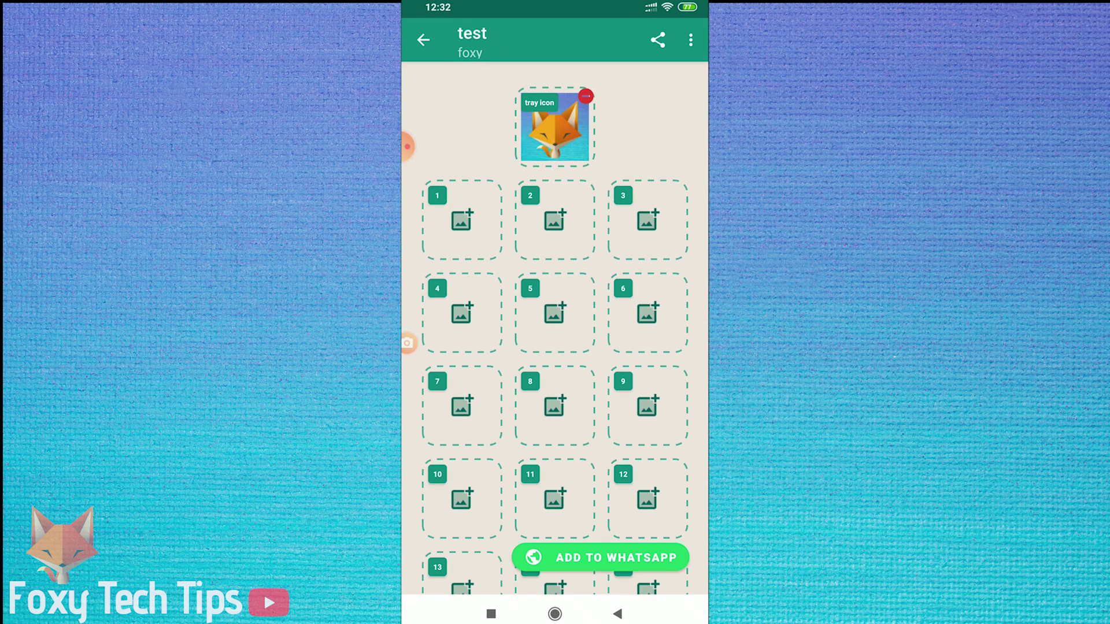
- Add the entire fox-head photo from Instagram Pictures as sticker 1 of the pack
left_click(462, 221)
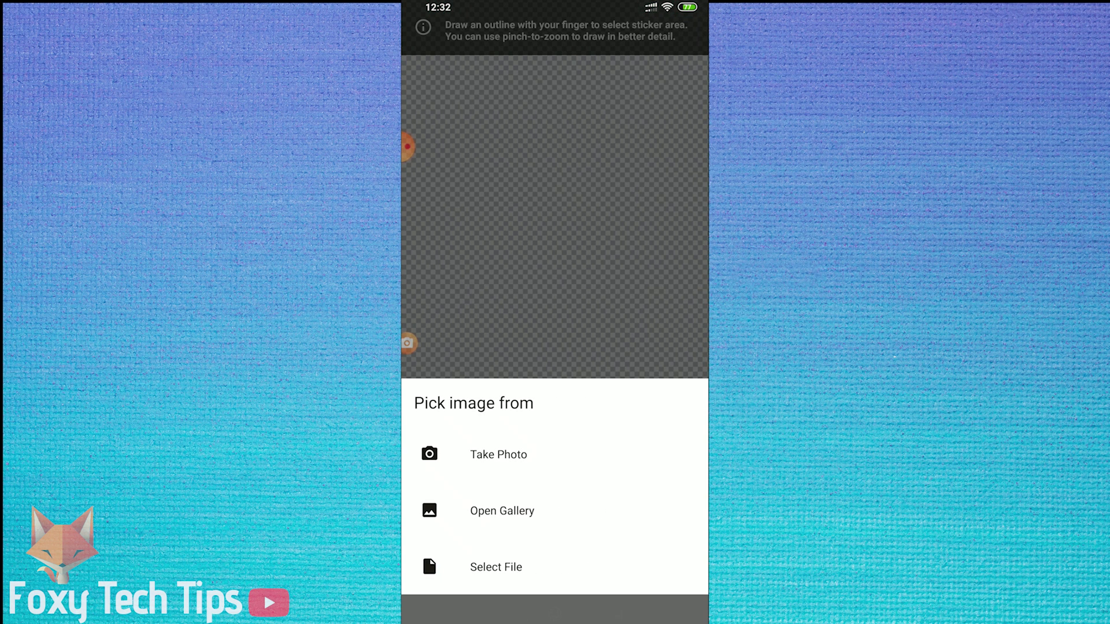
left_click(502, 511)
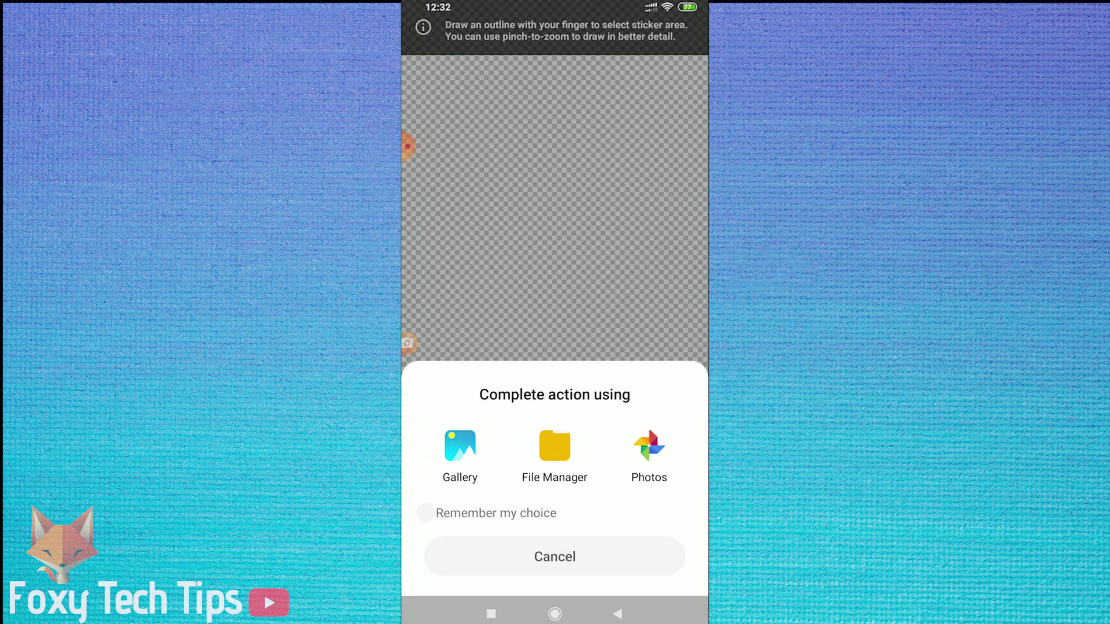
left_click(460, 450)
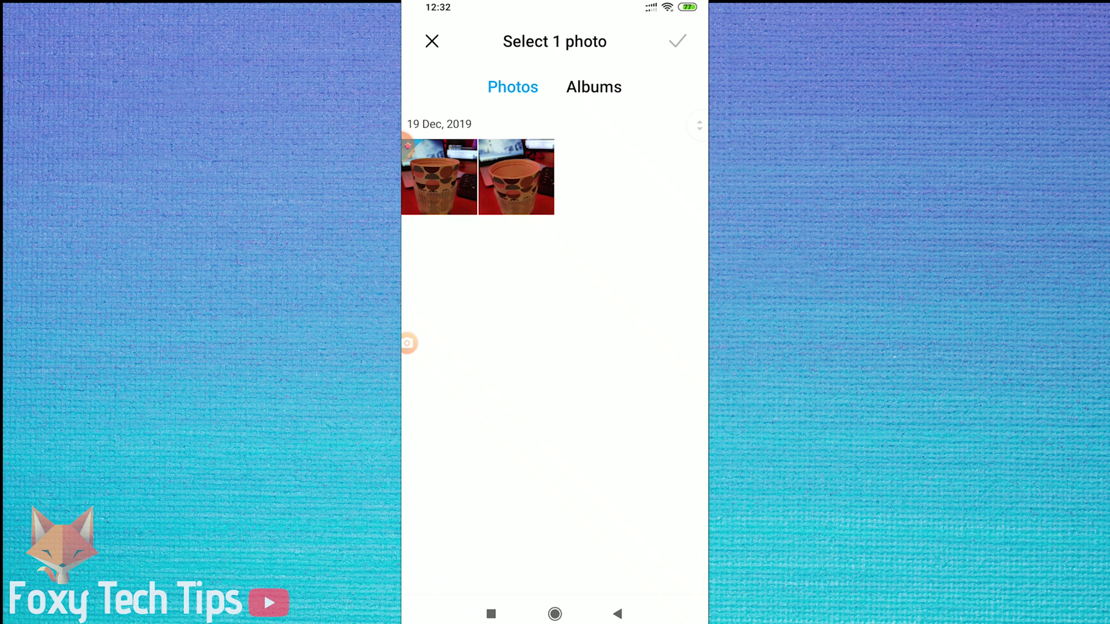
left_click(594, 87)
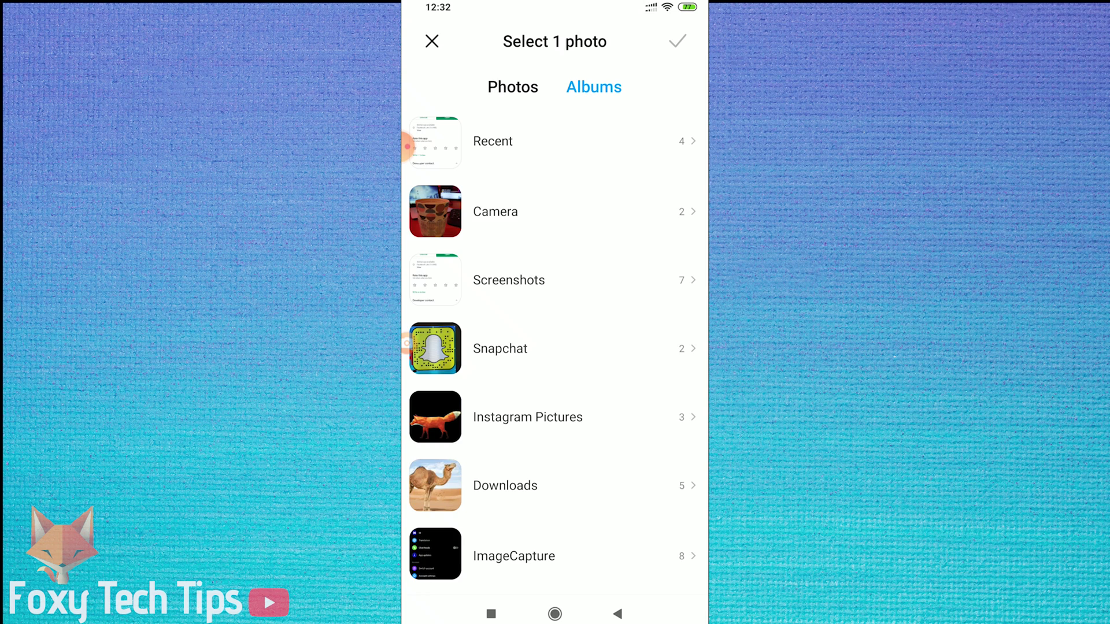
left_click(527, 417)
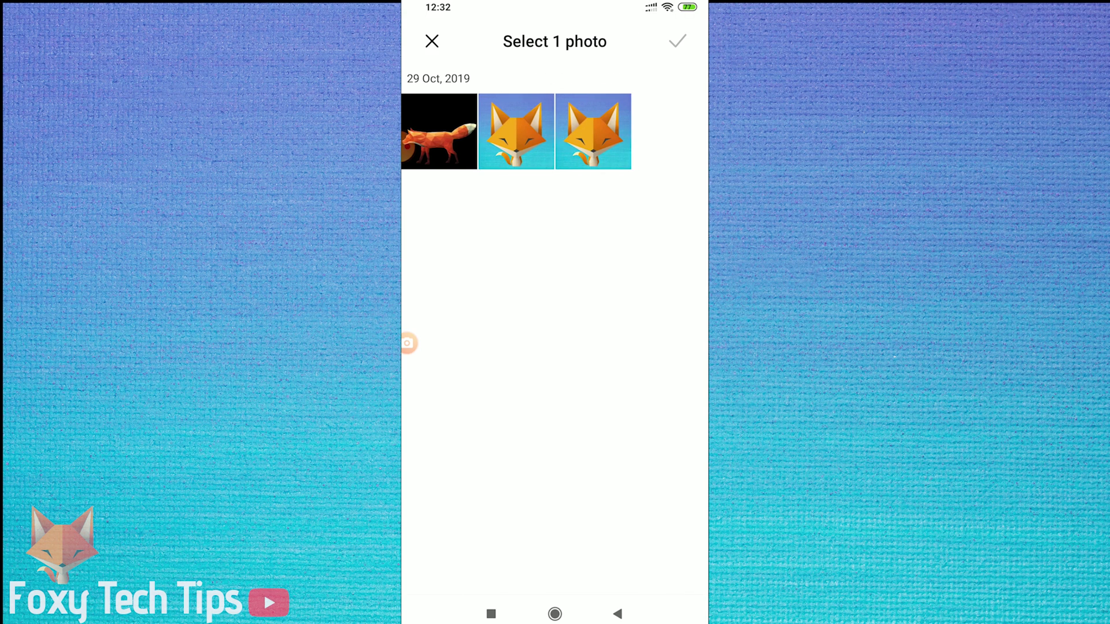
left_click(516, 132)
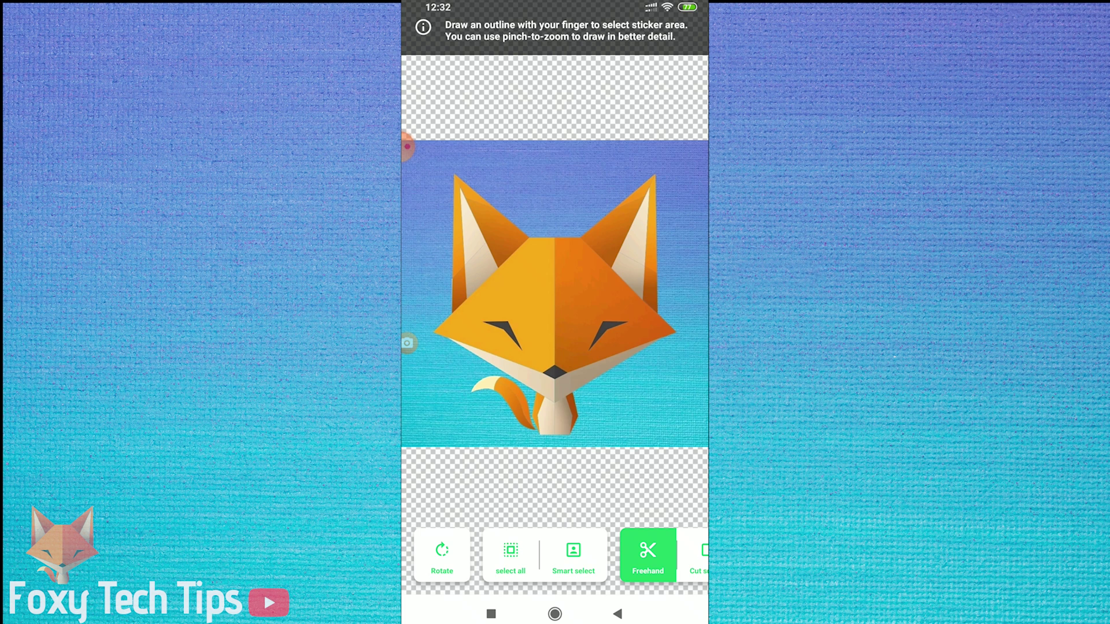
left_click(511, 557)
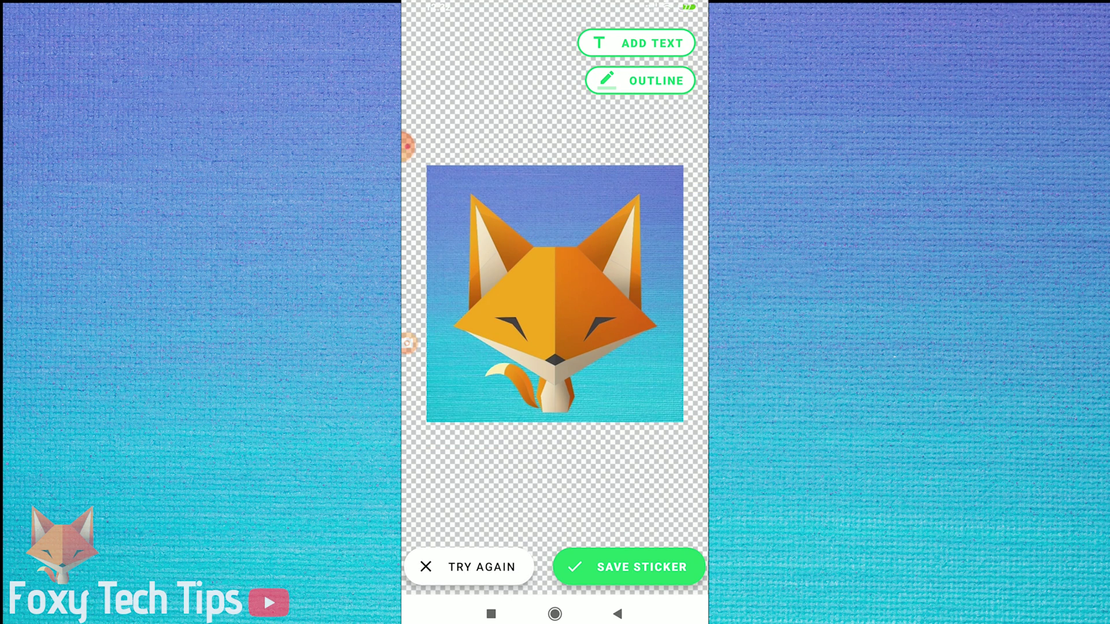
left_click(629, 567)
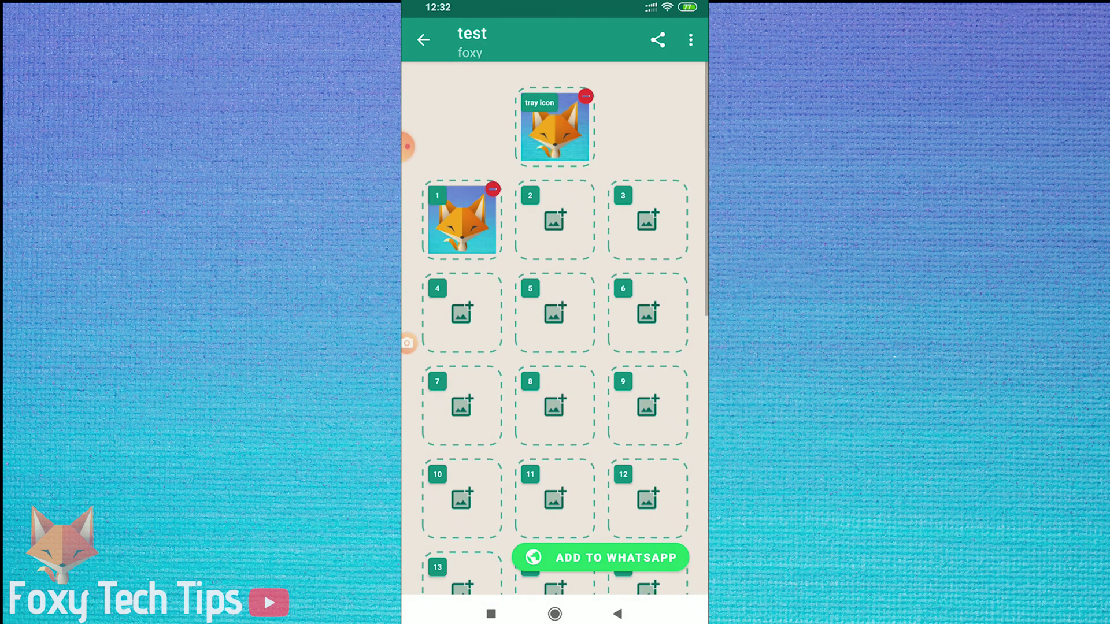
- Load the two-humped camel photo from the Download folder for sticker 2
left_click(555, 222)
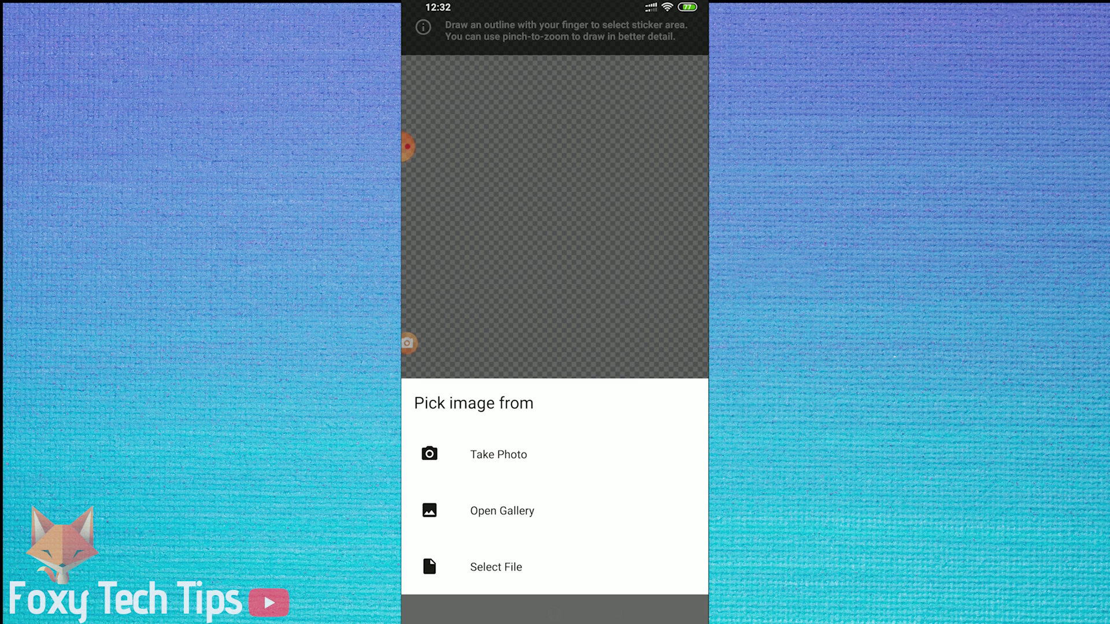
left_click(502, 511)
left_click(650, 444)
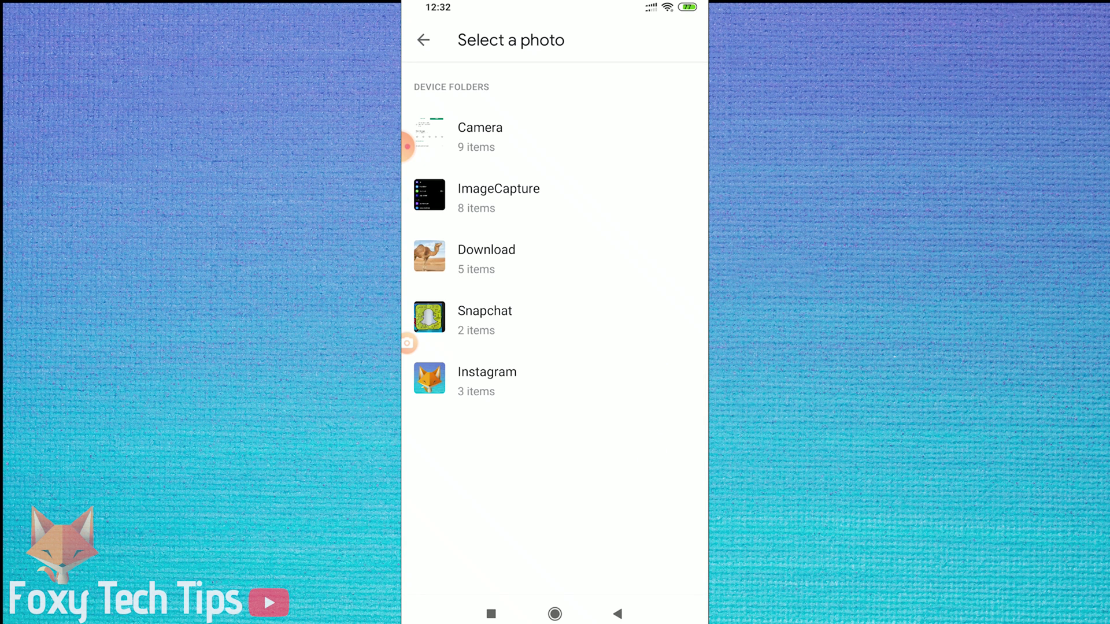
left_click(486, 258)
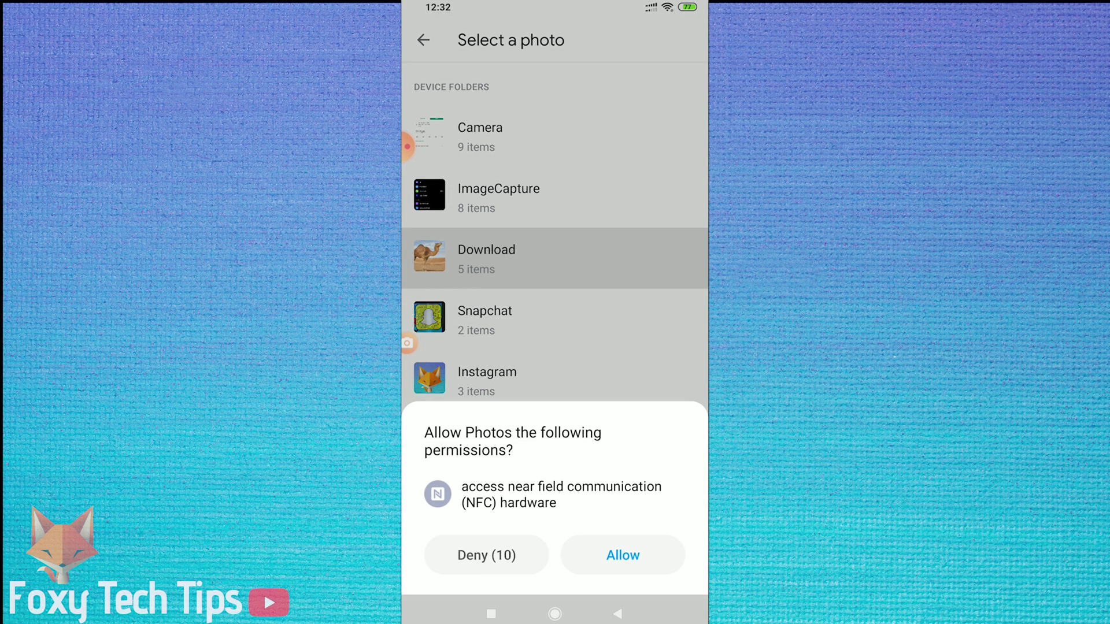
left_click(624, 555)
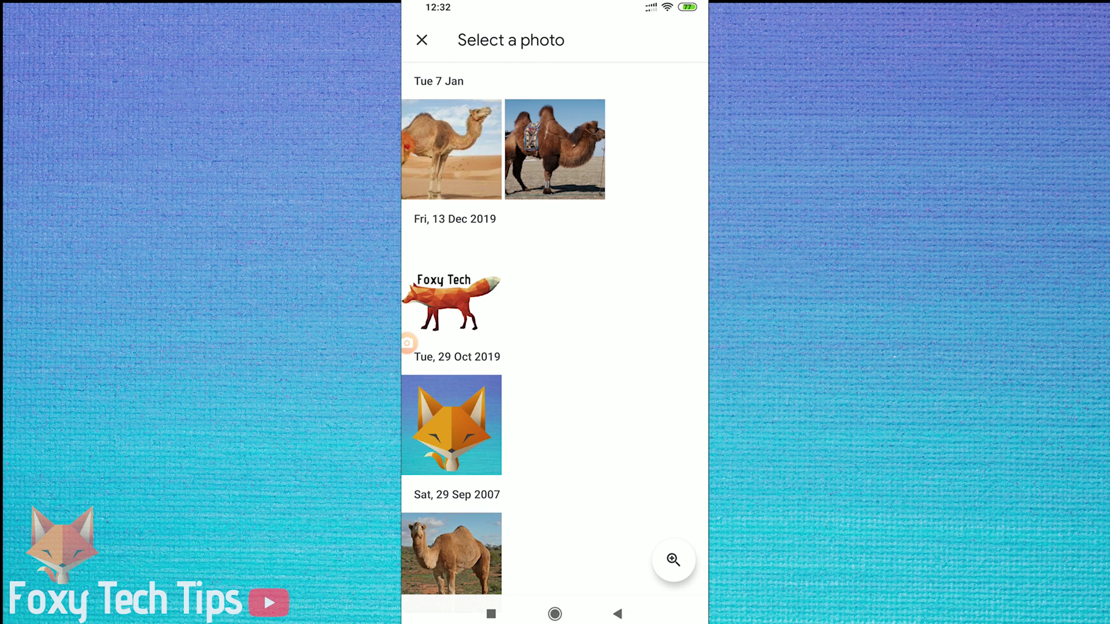
left_click(555, 150)
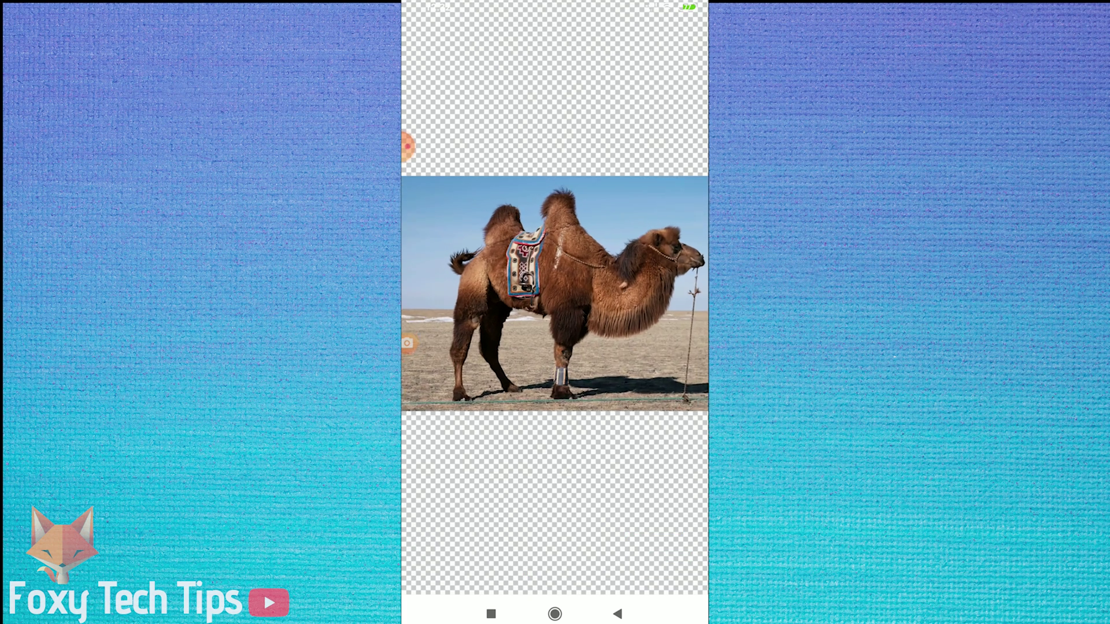
scroll(555, 295, "up", 3)
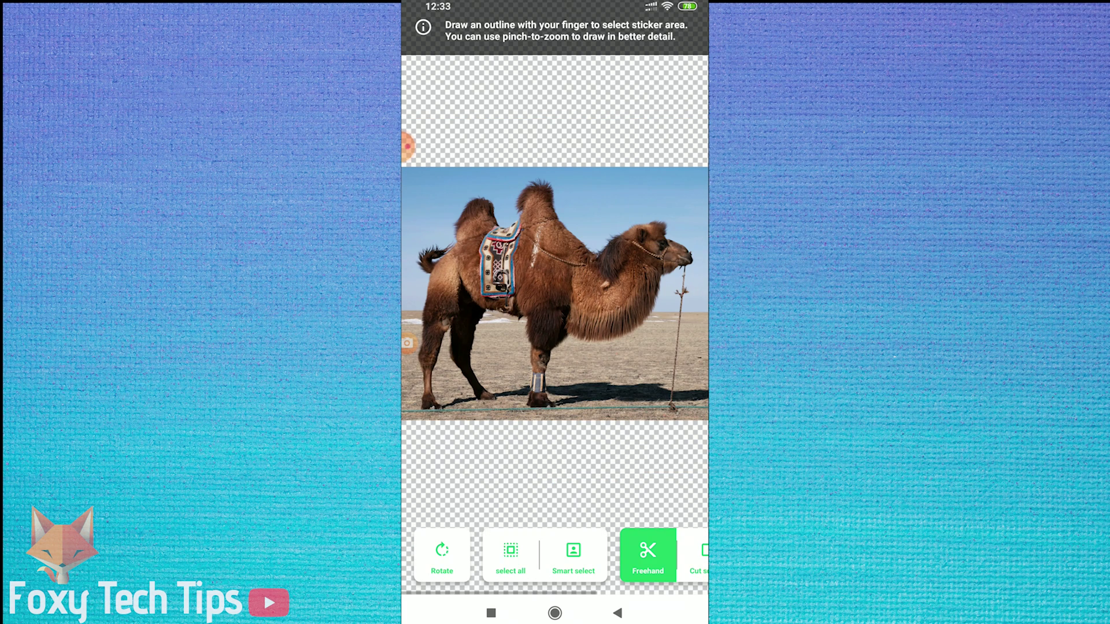
- Trace a freehand outline around the camel and save the cut-out as sticker 2
mouse_move(562, 400)
left_mouse_down()
mouse_move(564, 354)
mouse_move(612, 353)
mouse_move(654, 326)
mouse_move(666, 294)
left_mouse_up()
mouse_move(685, 239)
left_mouse_down()
mouse_move(677, 215)
mouse_move(633, 210)
mouse_move(598, 236)
mouse_move(572, 184)
mouse_move(541, 174)
mouse_move(516, 195)
mouse_move(473, 193)
mouse_move(446, 210)
mouse_move(416, 298)
mouse_move(423, 403)
mouse_move(438, 424)
mouse_move(447, 386)
mouse_move(459, 412)
mouse_move(499, 399)
mouse_move(490, 344)
mouse_move(507, 328)
mouse_move(521, 414)
mouse_move(555, 415)
mouse_move(563, 403)
left_mouse_up()
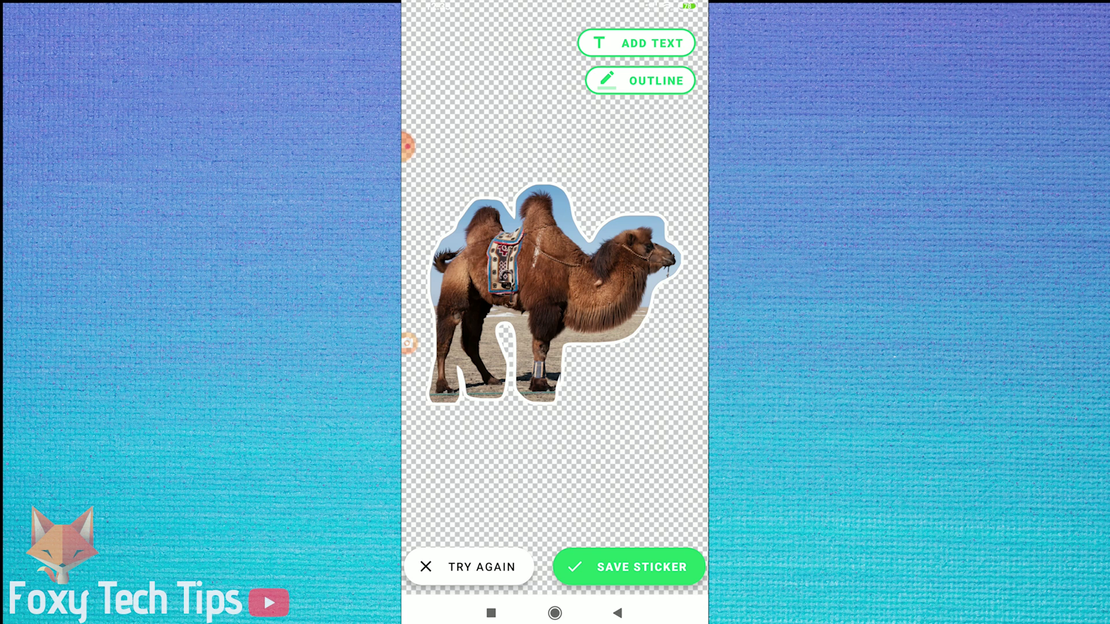
left_click(629, 566)
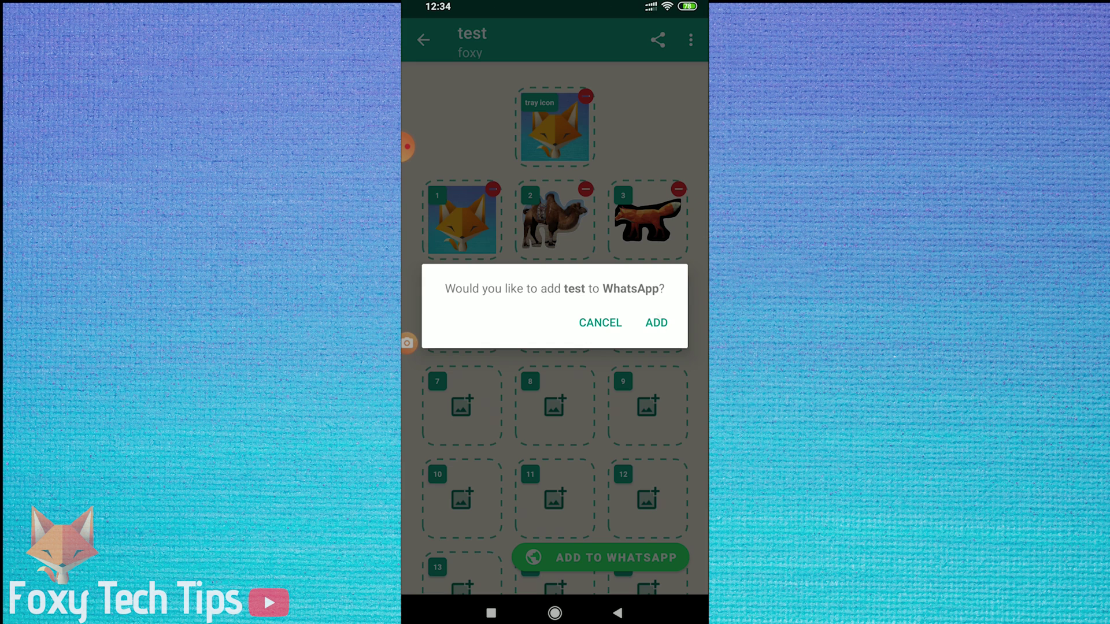
- Confirm adding the 'test' pack to WhatsApp and leave Sticker Maker
left_click(656, 323)
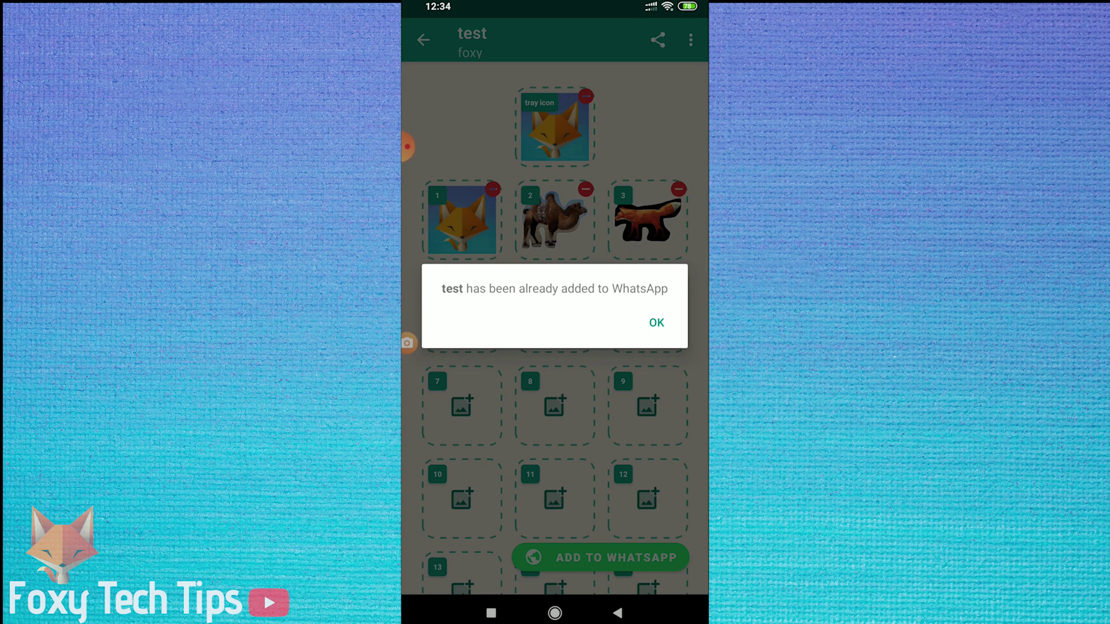
left_click(656, 323)
left_click(555, 613)
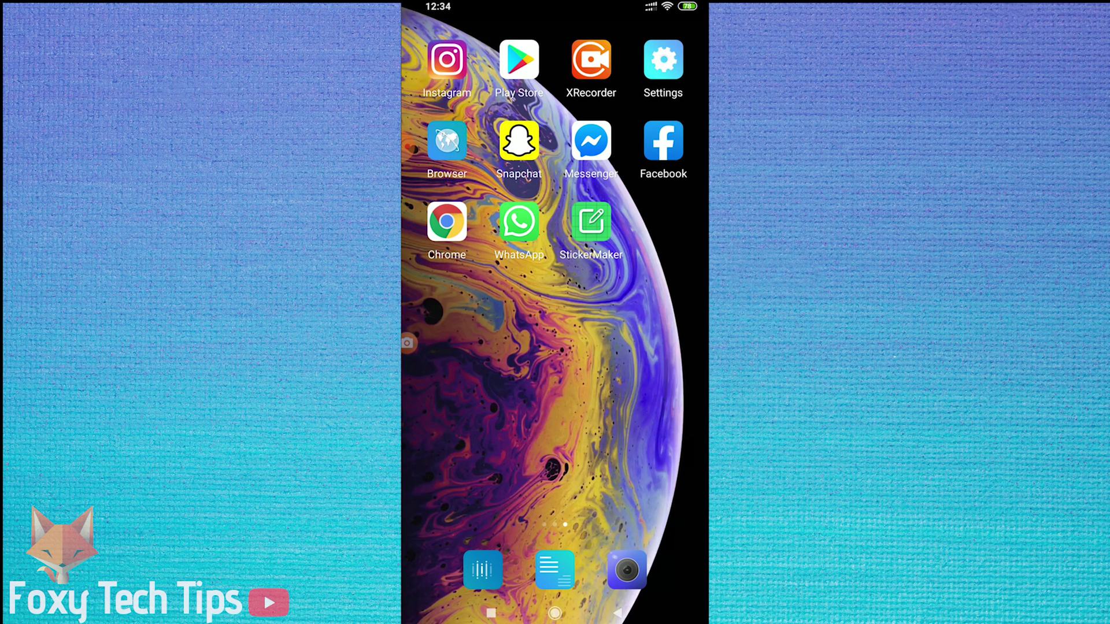
- Send the fox, camel and red fox stickers in the Test chat, then view the camel sticker's details
left_click(519, 223)
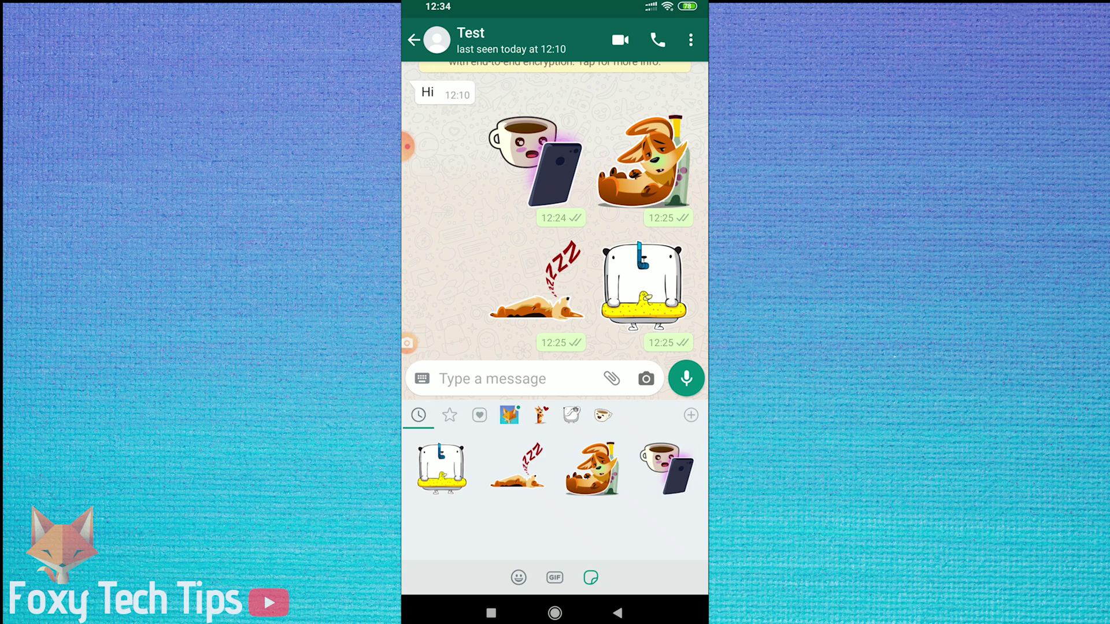
left_click(508, 414)
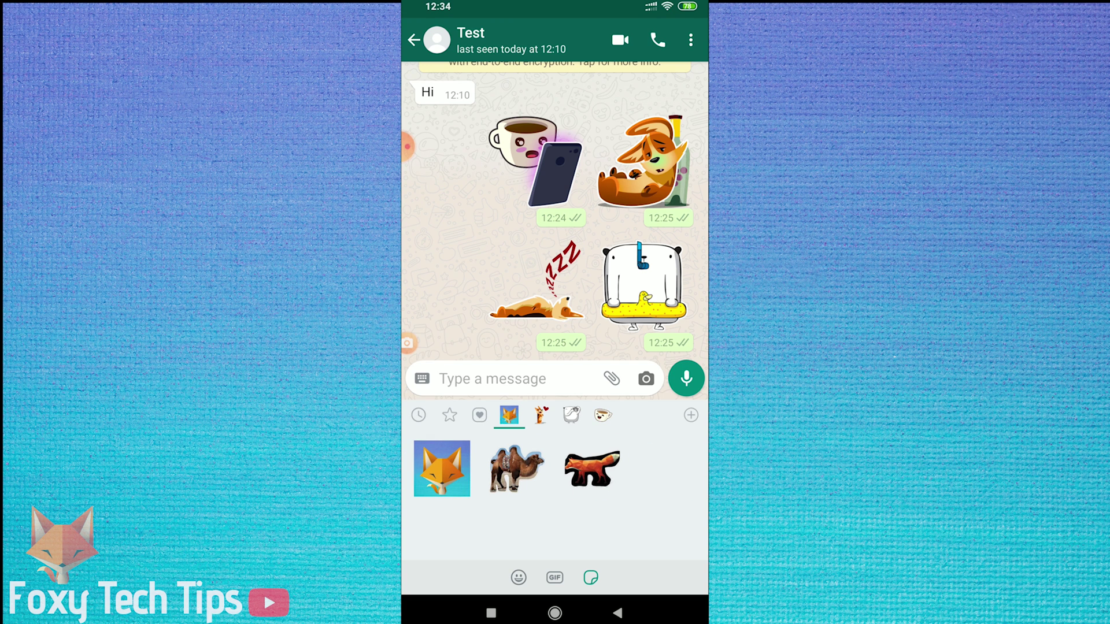
left_click(441, 468)
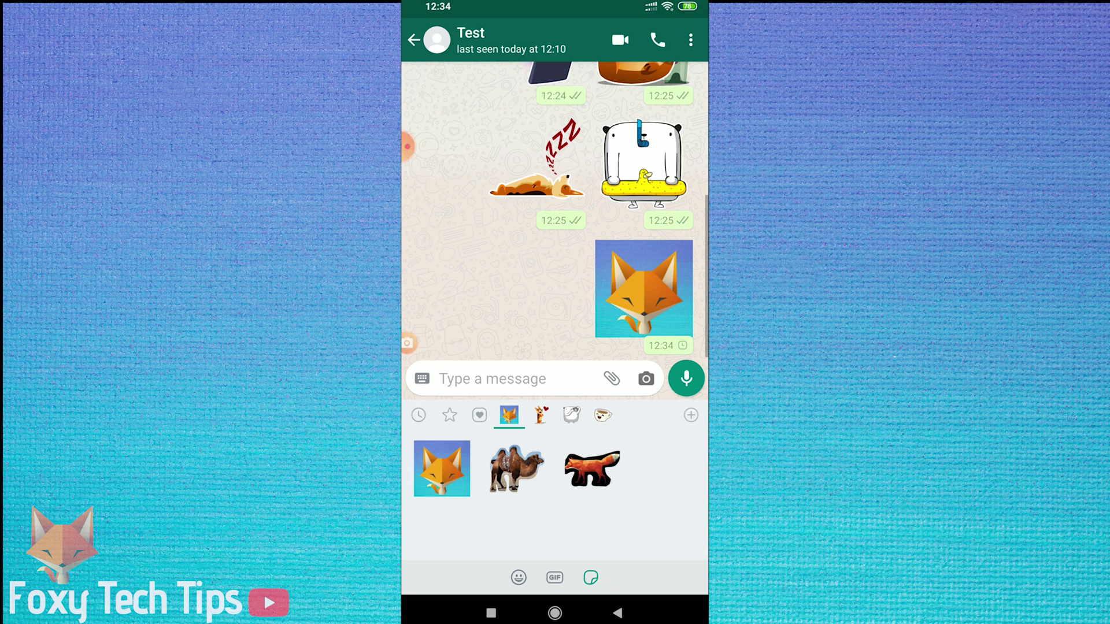
left_click(517, 468)
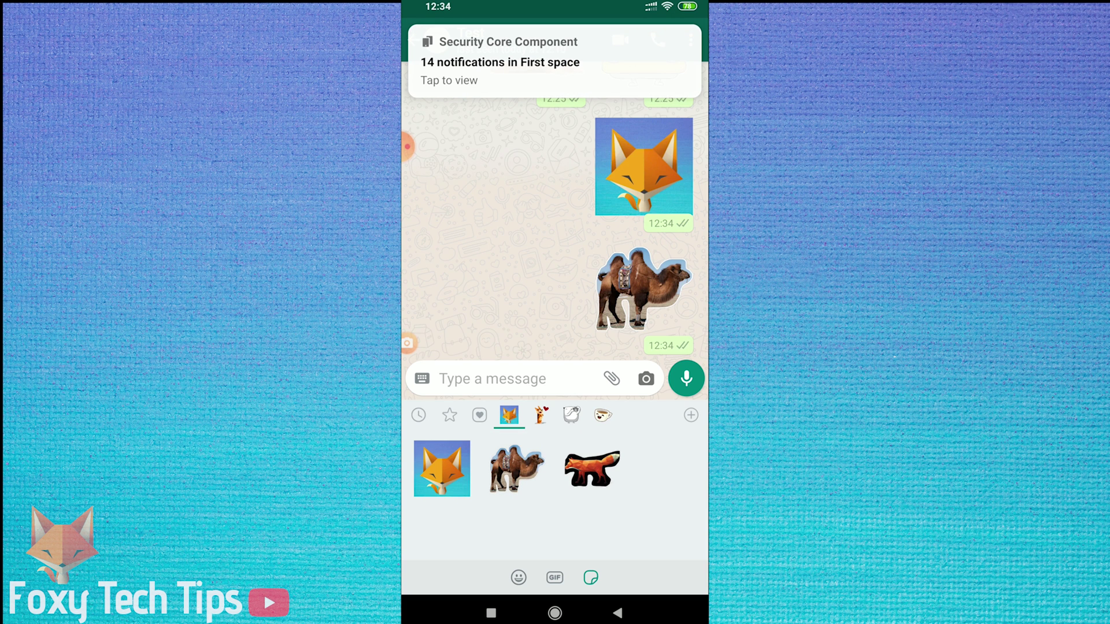
left_click(591, 469)
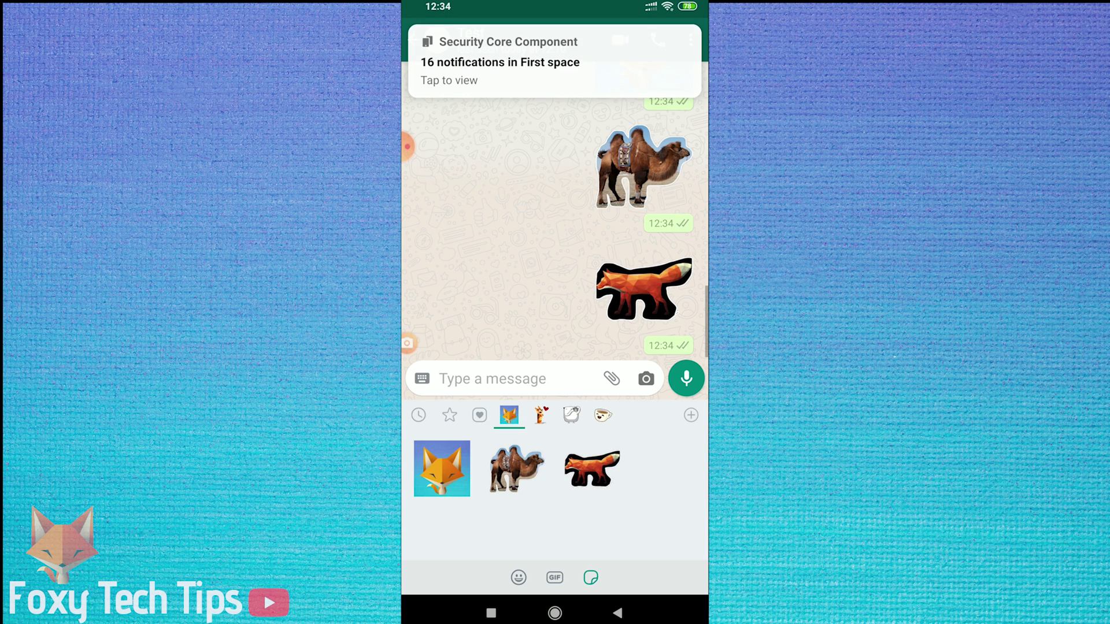
left_click(516, 469)
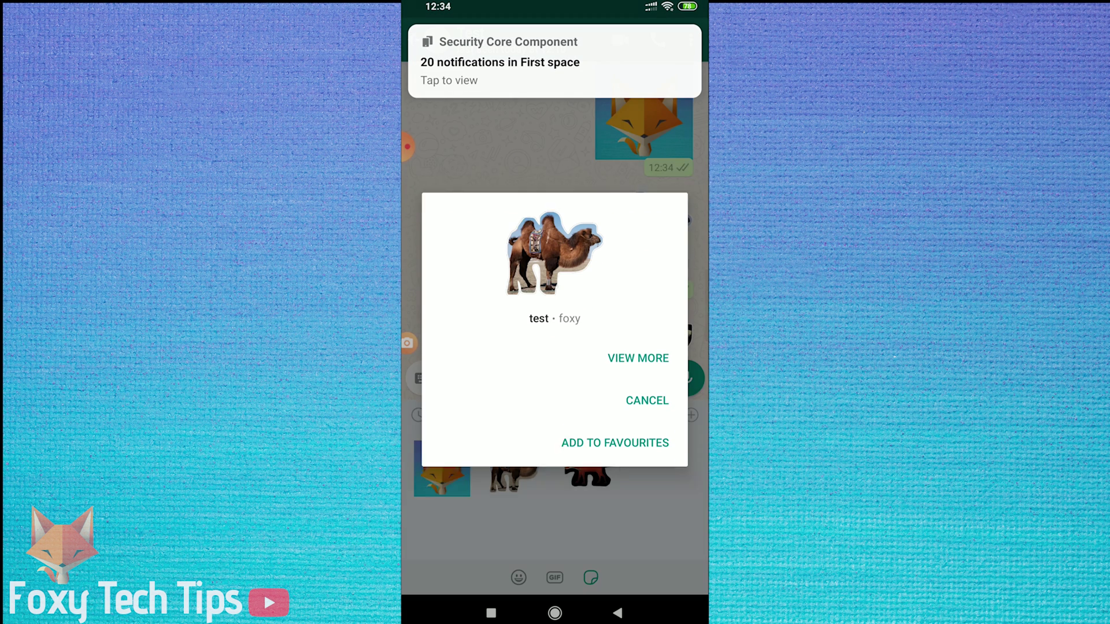